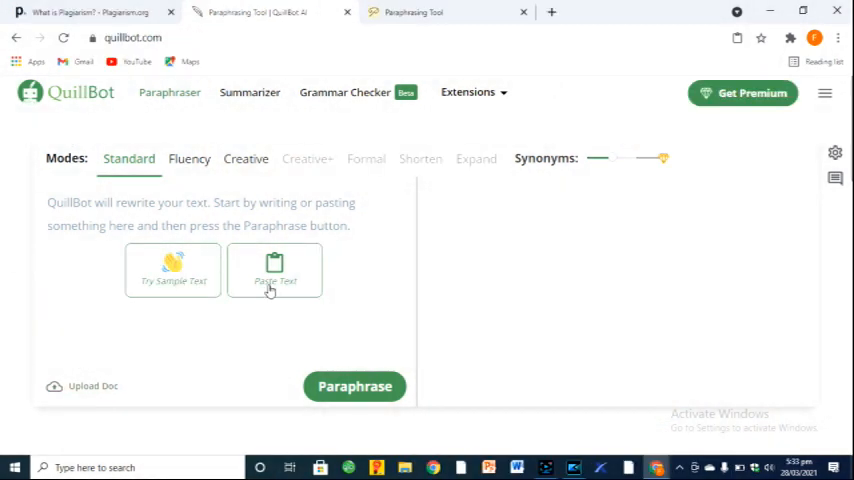
Paste the copied plagiarism passage into the free paraphraser and paraphrase it.
left_click(271, 285)
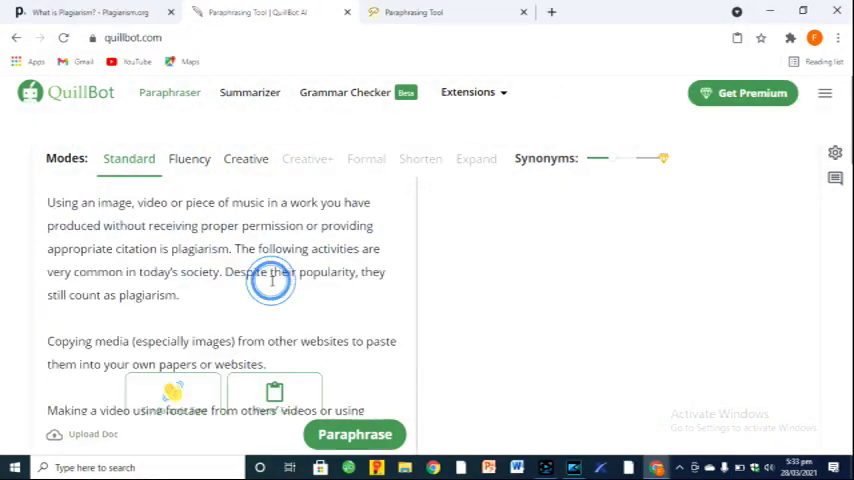
left_click(354, 434)
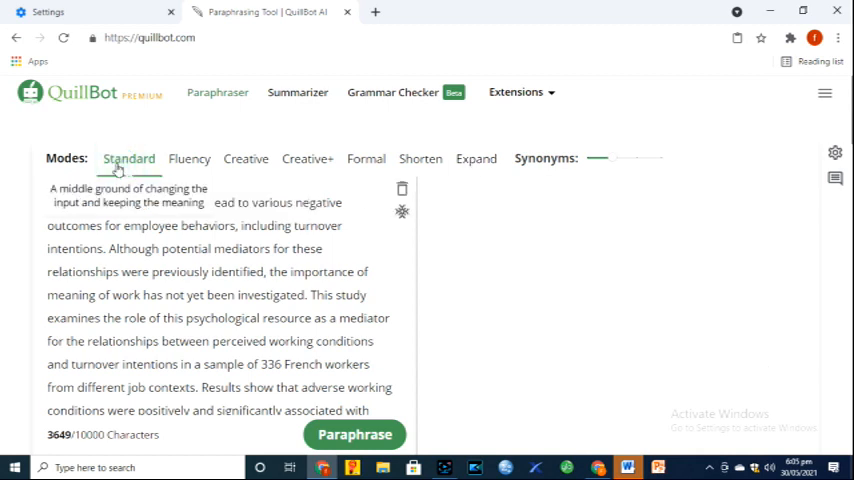
Paraphrase the abstract, cycle through Fluency, Creative, Formal, Shorten and Expand modes, and raise the synonyms slider.
left_click(354, 434)
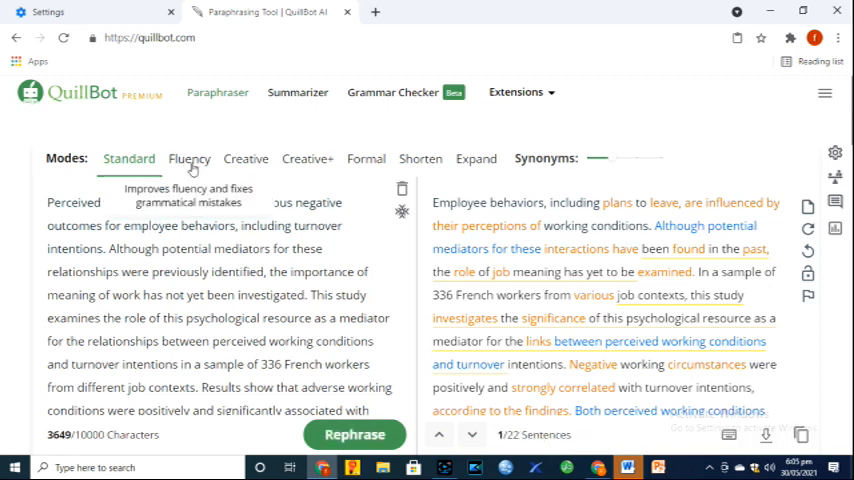
left_click(190, 160)
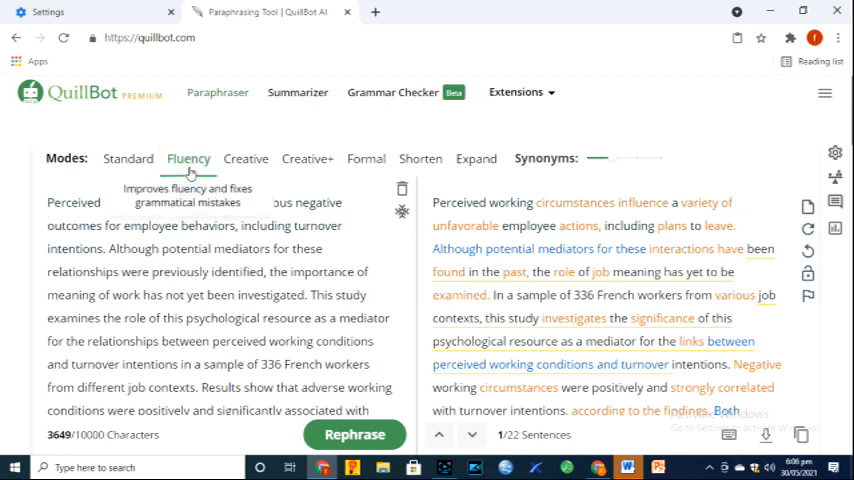
left_click(240, 160)
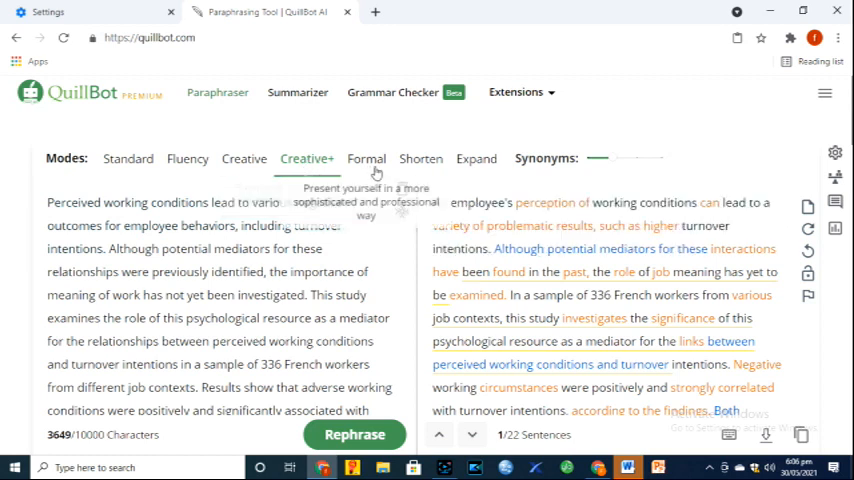
left_click(368, 158)
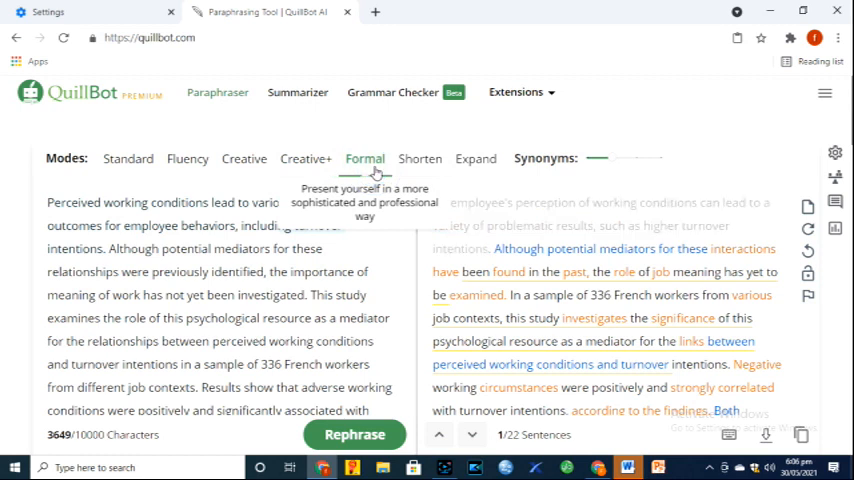
left_click(412, 158)
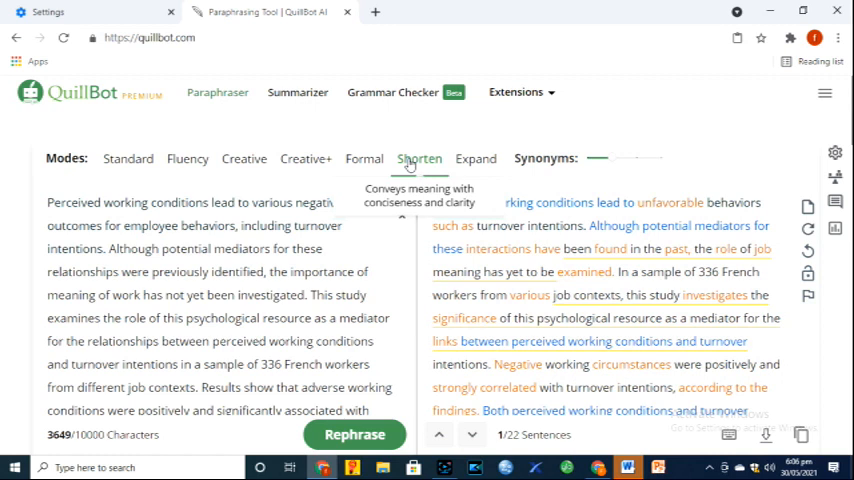
left_click(478, 158)
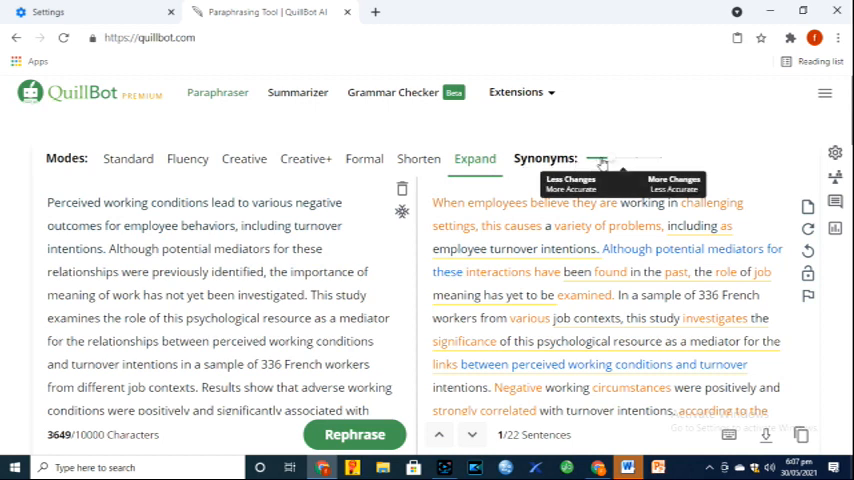
left_click_drag(597, 158, 637, 158)
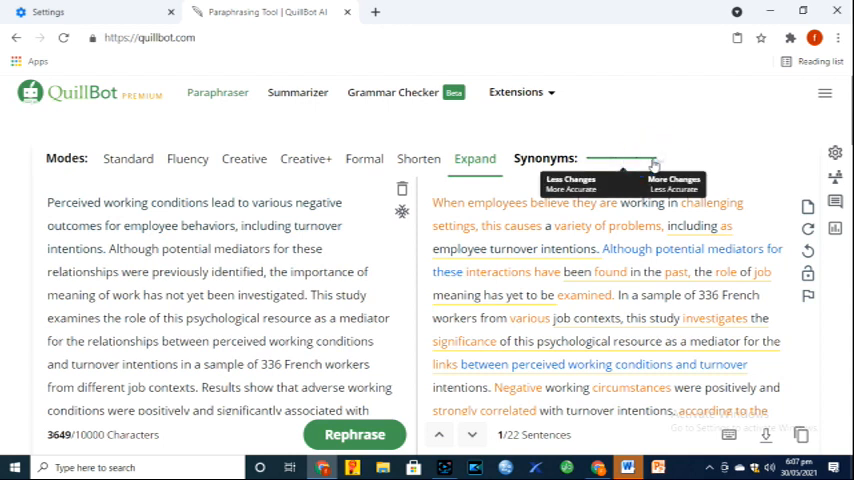
Nudge the synonym level higher for the Expand paraphrase and briefly check the settings panel.
left_click_drag(643, 158, 656, 158)
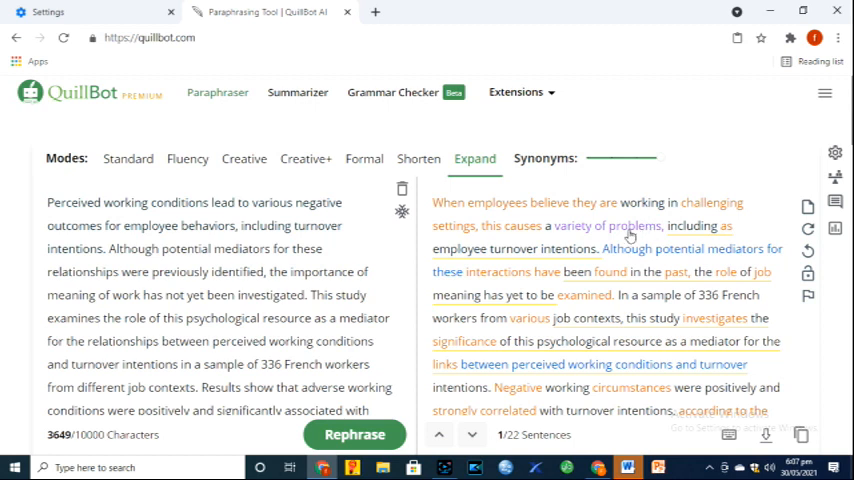
left_click(835, 152)
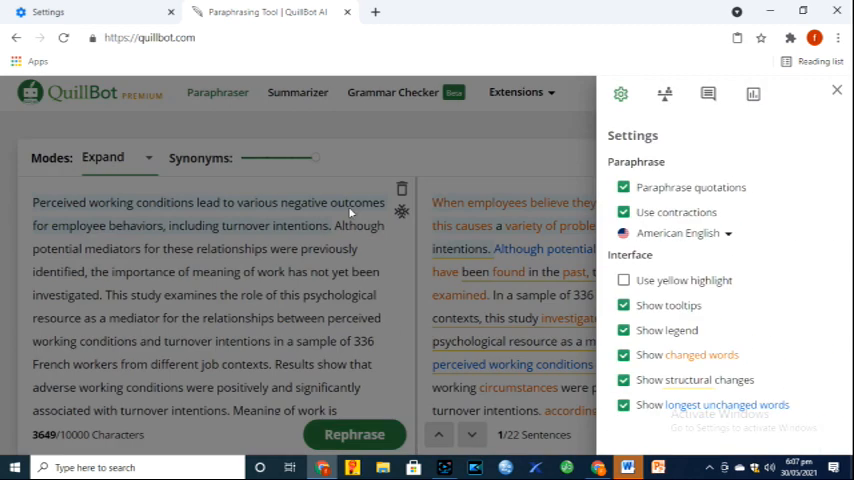
left_click(347, 270)
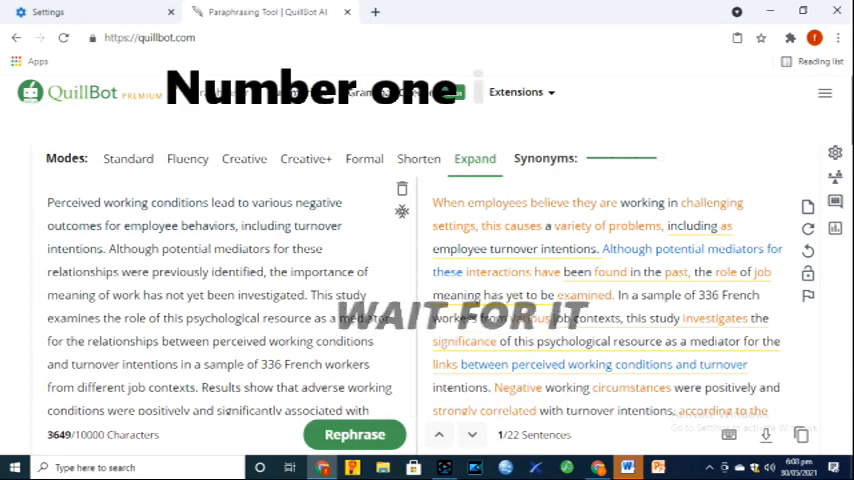
scroll(427, 300, "down", 10)
scroll(427, 300, "down", 5)
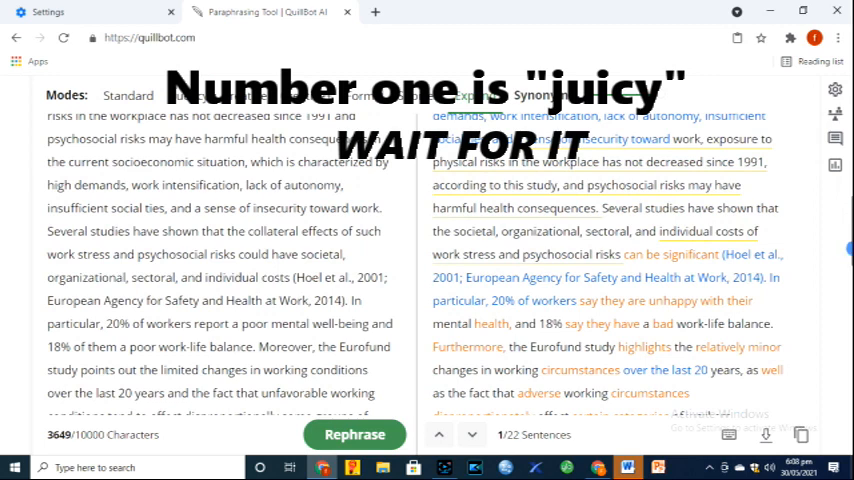
scroll(427, 300, "down", 5)
scroll(427, 300, "down", 5)
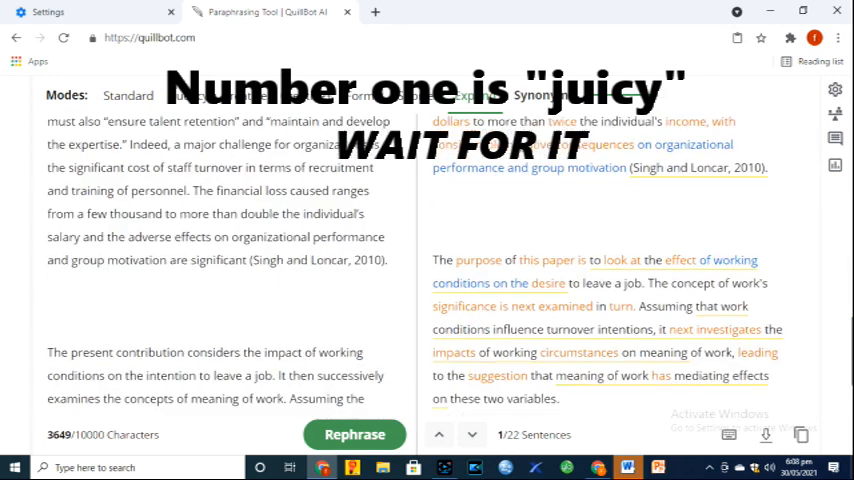
scroll(427, 300, "down", 5)
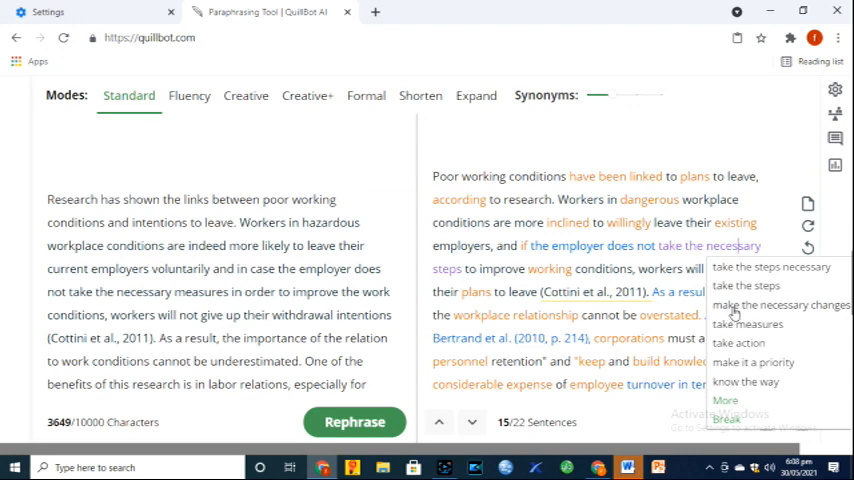
Swap in 'make the necessary changes' and replace 'workers' with 'personnel' in the paraphrase.
left_click(733, 305)
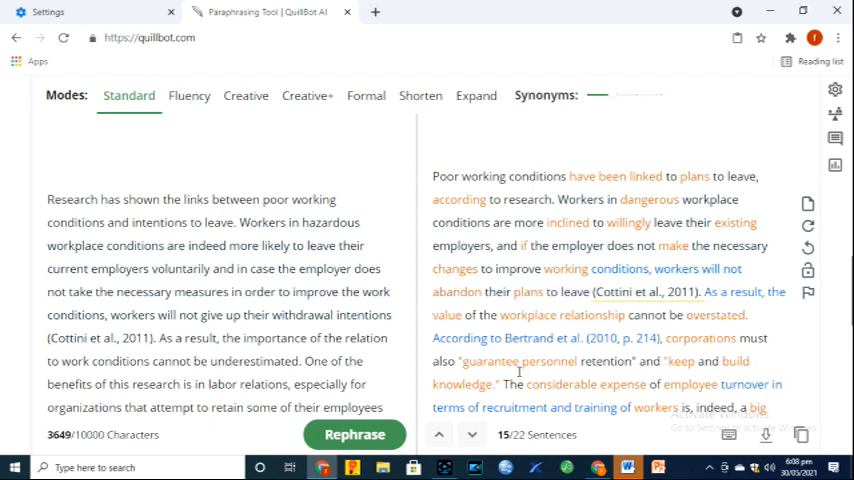
left_click(673, 272)
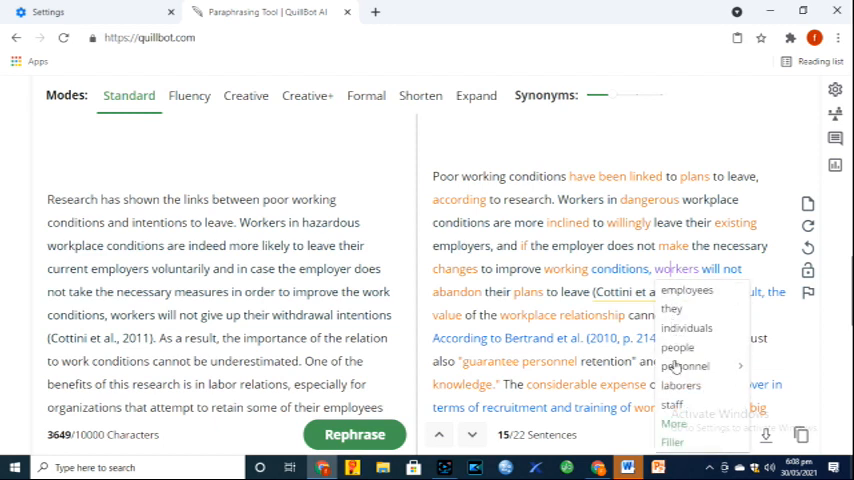
left_click(676, 366)
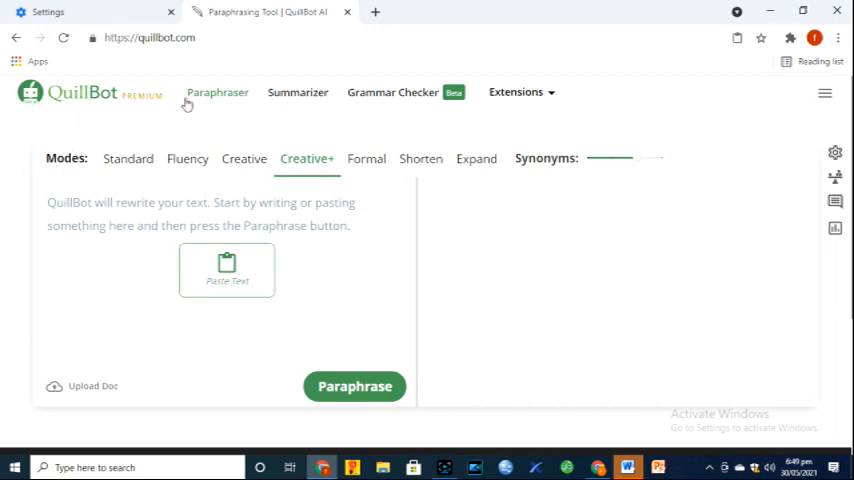
left_click(303, 97)
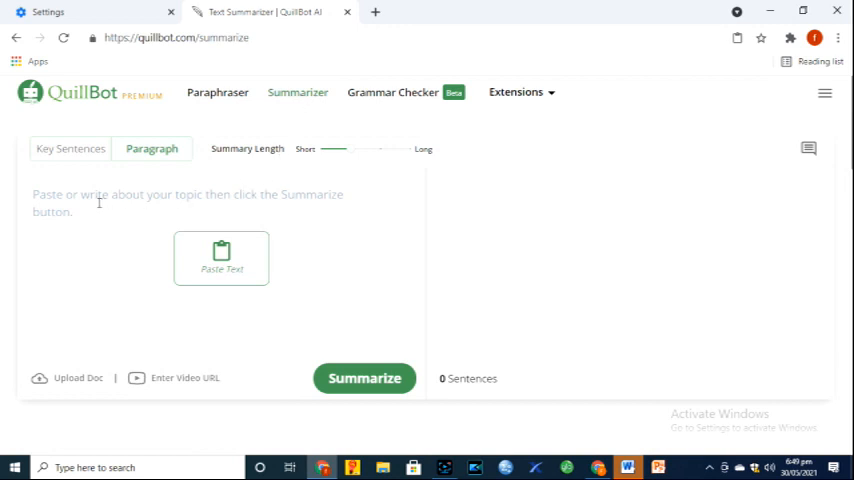
Choose the video-URL input in the Summarizer and switch to the YouTube window.
left_click(175, 378)
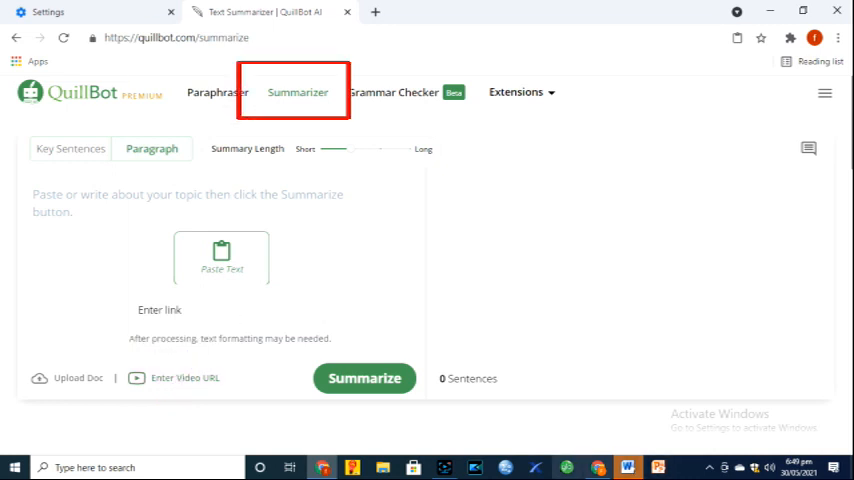
left_click(597, 467)
Search YouTube for 'statement of the problem in research', open the first video and copy its address.
left_click(353, 95)
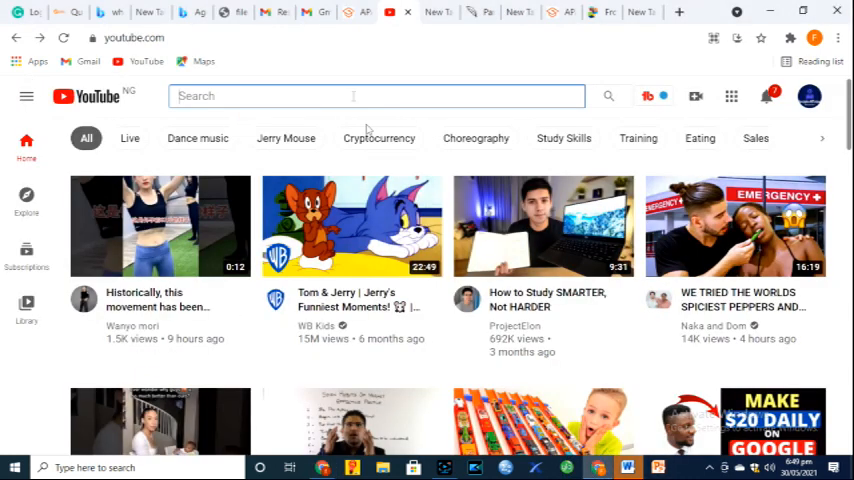
type("statement")
left_click(255, 138)
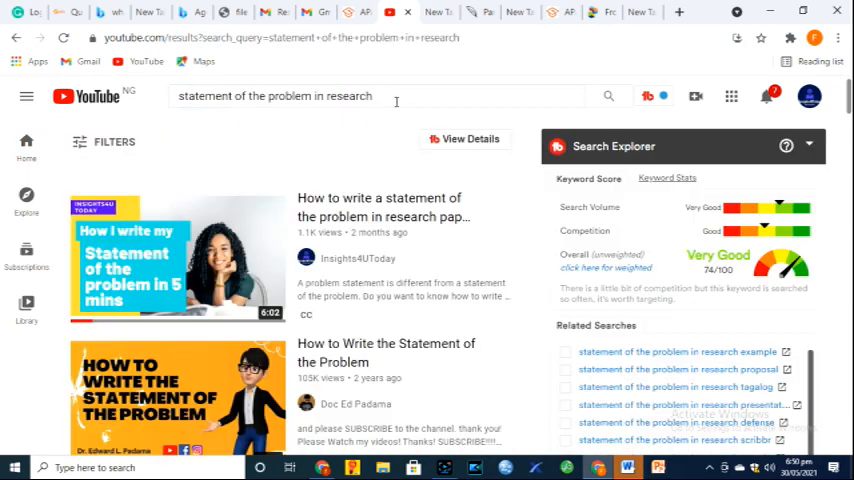
left_click(177, 255)
left_click(156, 38)
right_click(156, 38)
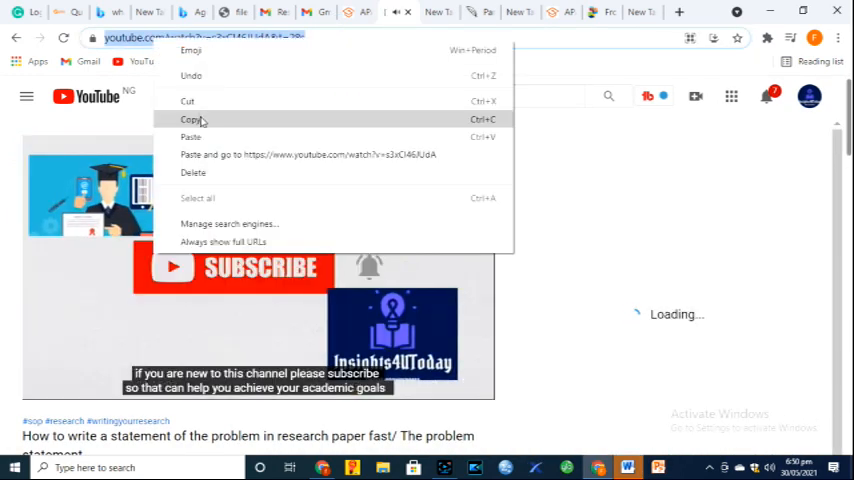
left_click(191, 118)
Paste the video link into QuillBot's Summarizer to load its transcript.
left_click(566, 467)
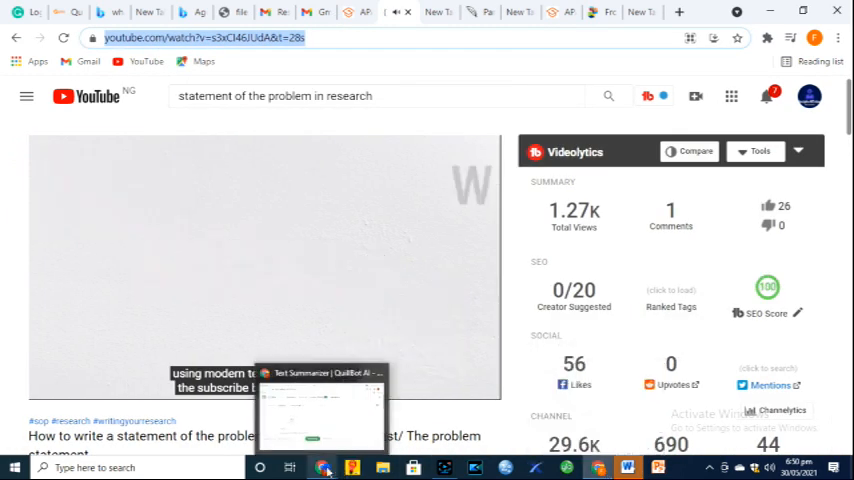
right_click(163, 309)
left_click(205, 190)
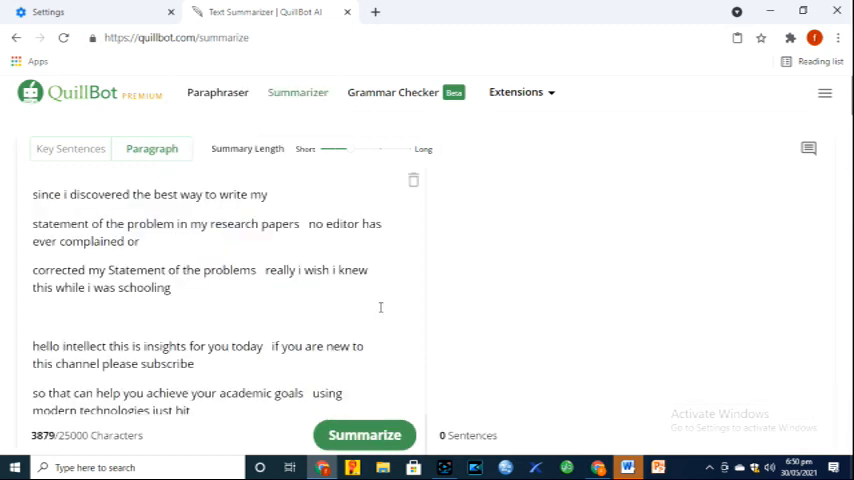
Summarize the video transcript and send the summary to the paraphraser.
left_click(364, 435)
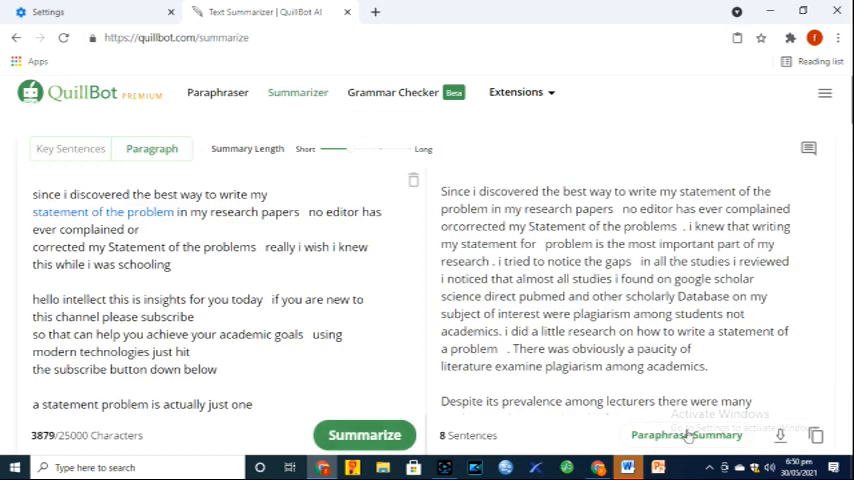
scroll(774, 406, "down", 1)
left_click(700, 428)
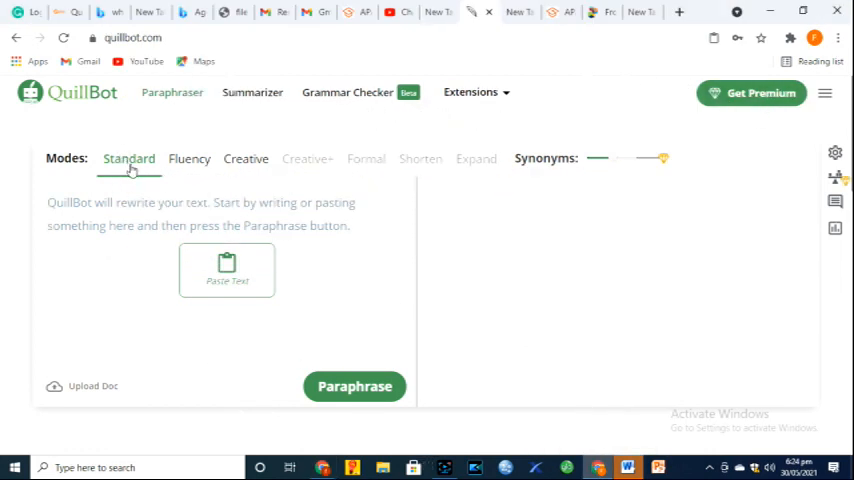
Paste and paraphrase the 465-character working-conditions passage in both the free and premium QuillBot windows.
left_click(241, 274)
left_click(354, 414)
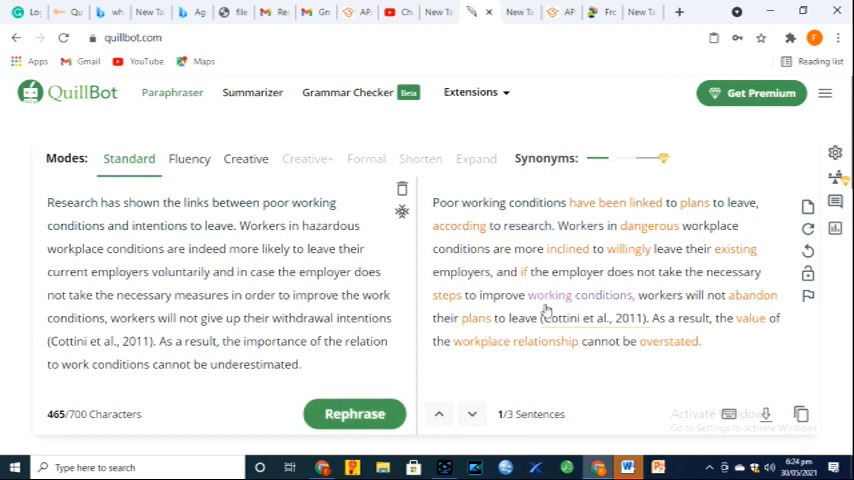
left_click(597, 467)
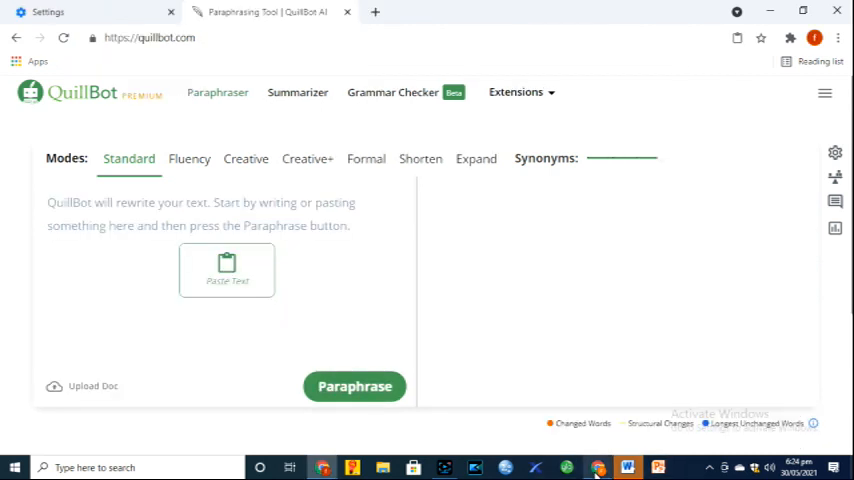
left_click(597, 467)
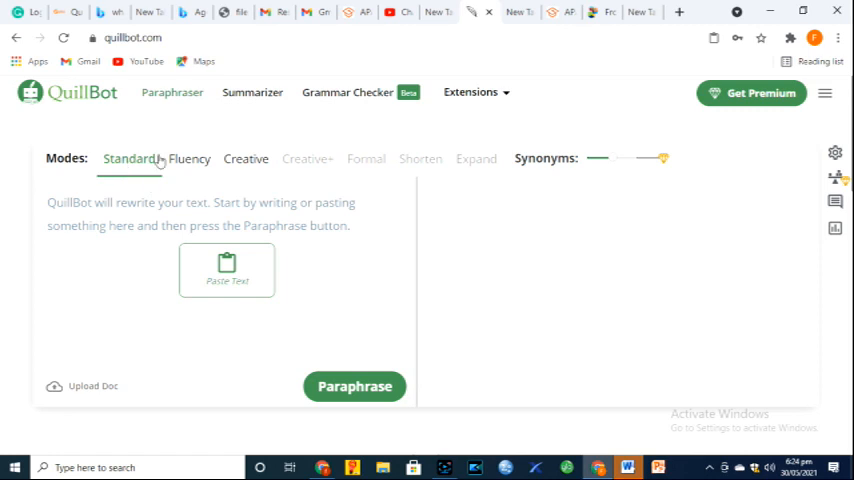
left_click(238, 268)
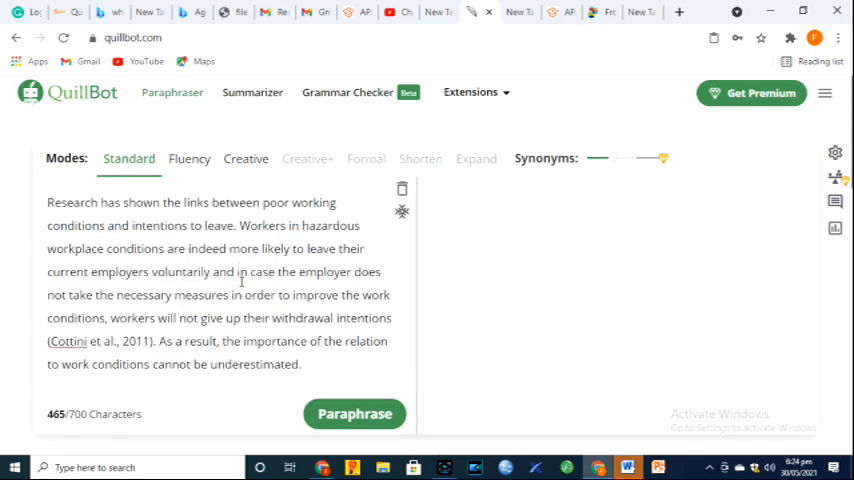
left_click(349, 414)
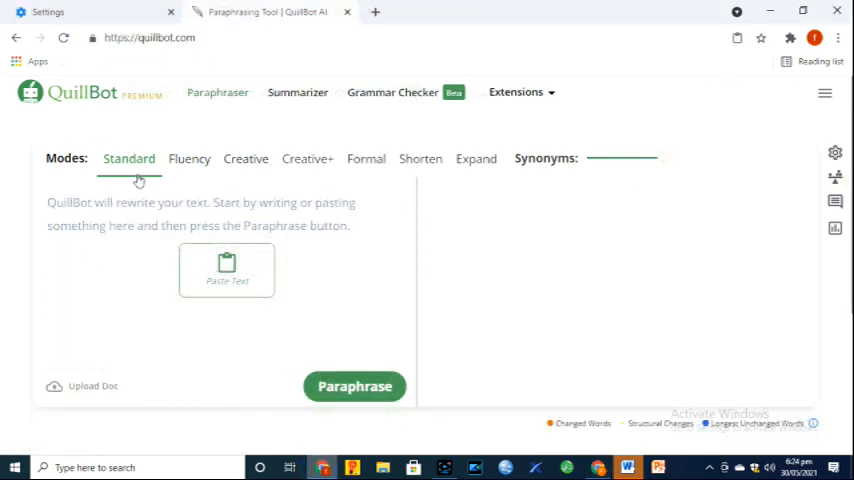
left_click(227, 268)
left_click(349, 414)
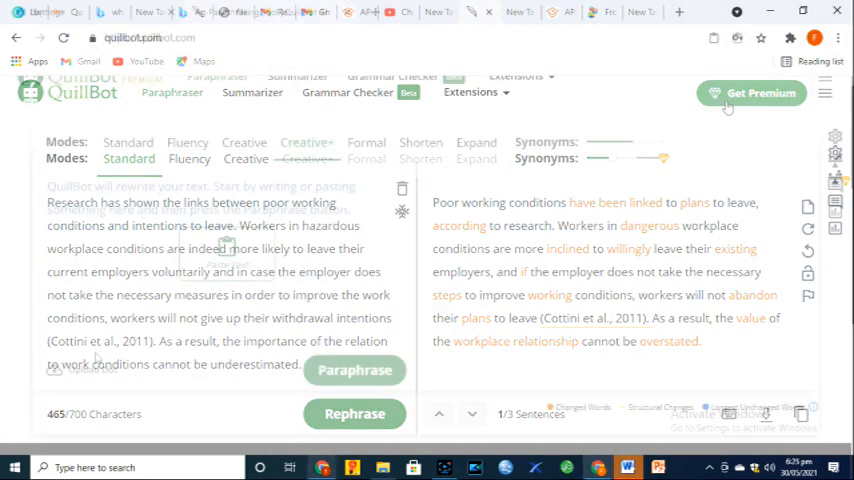
Upload the Benson story document into the paraphraser and paraphrase it.
left_click(90, 371)
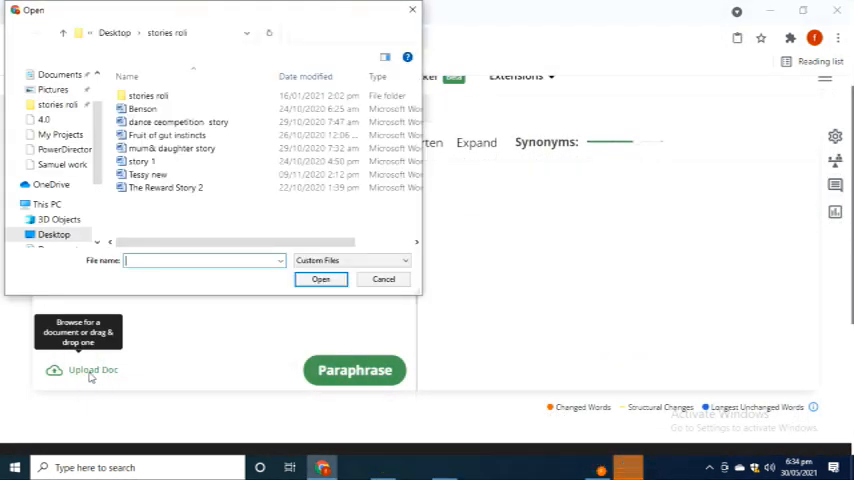
left_click(143, 108)
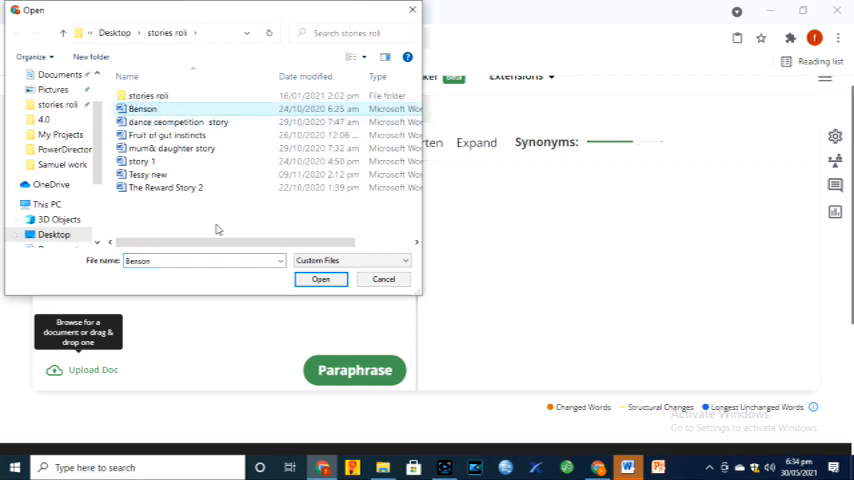
left_click(320, 278)
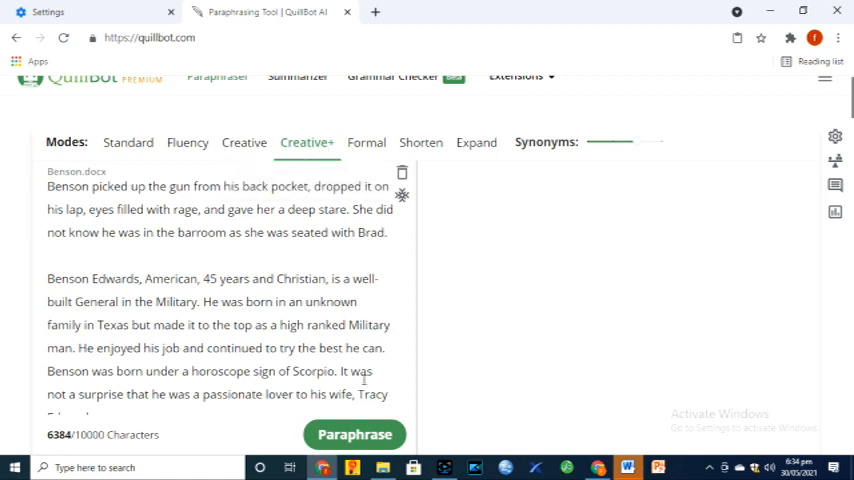
left_click(362, 436)
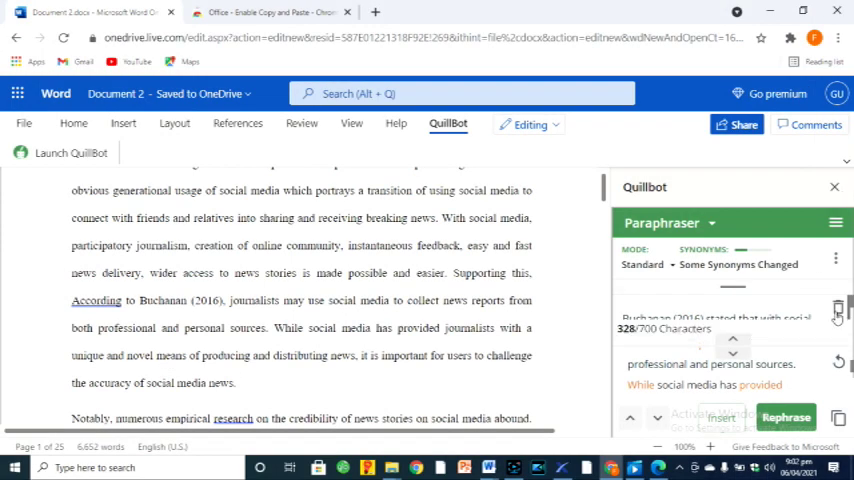
Clear the add-in input, select the Adikpo (2019) paragraph, paraphrase it and insert the rewritten version.
left_click(841, 305)
scroll(528, 265, "down", 5)
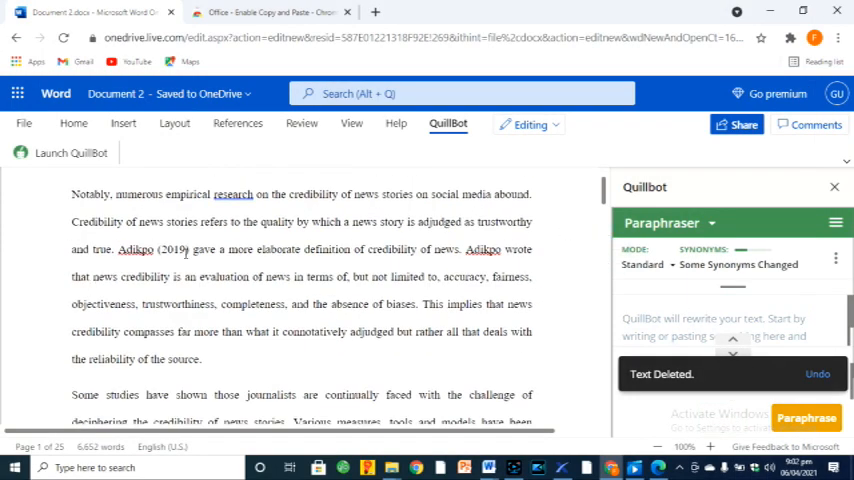
left_click_drag(193, 249, 220, 360)
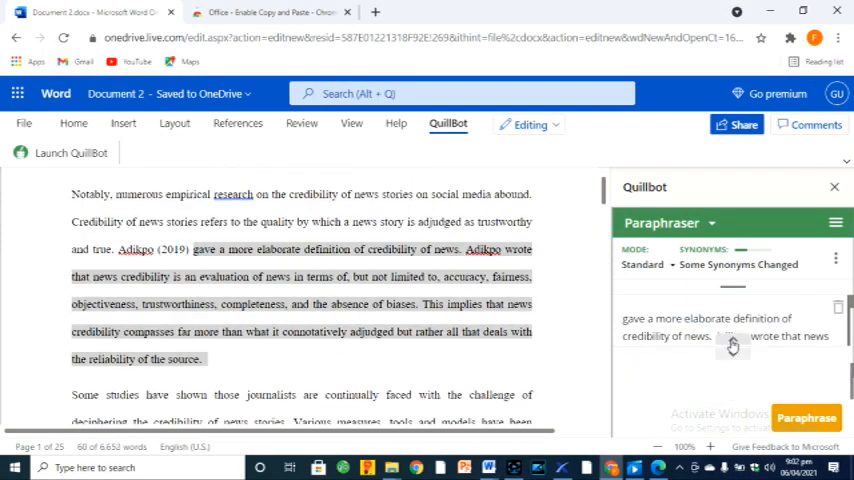
left_click(120, 248)
left_click_drag(120, 248, 200, 360)
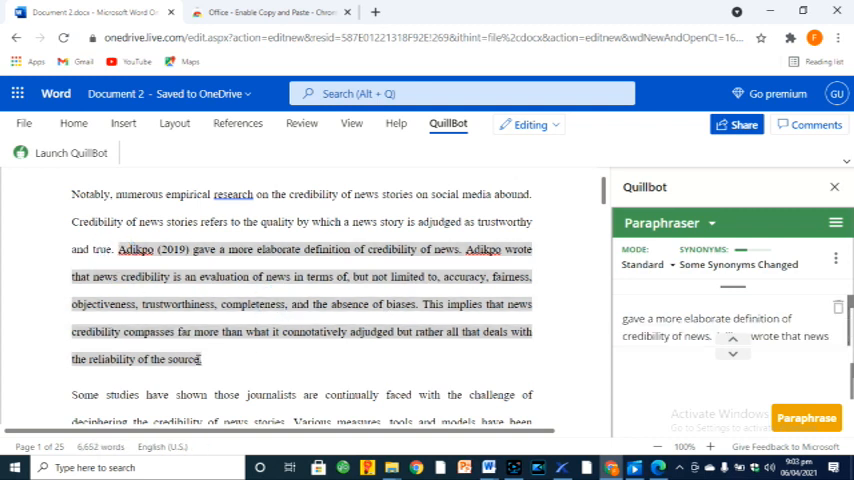
left_click(805, 417)
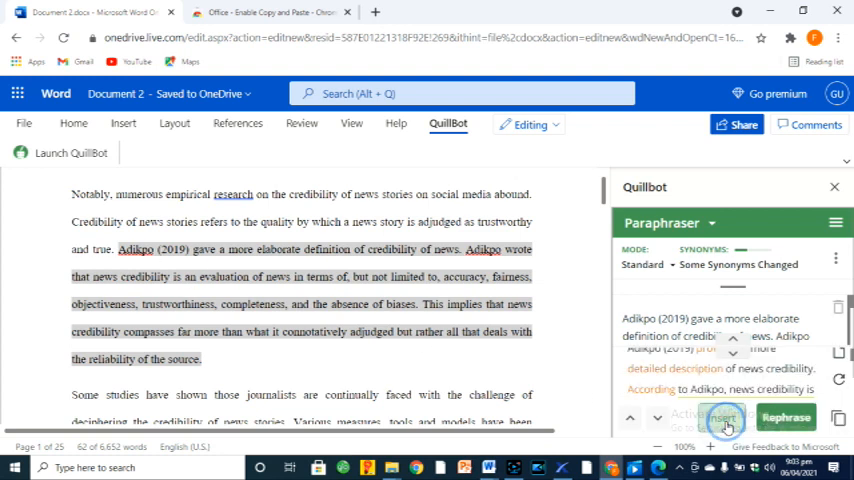
left_click(727, 420)
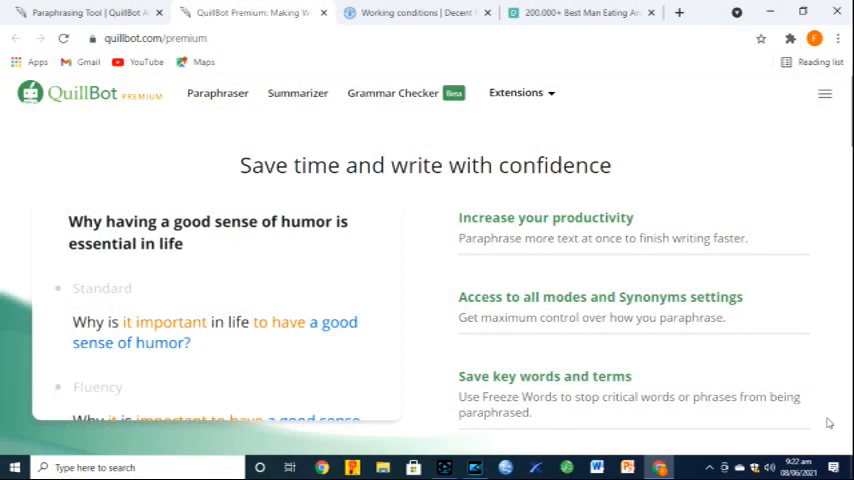
scroll(600, 300, "down", 5)
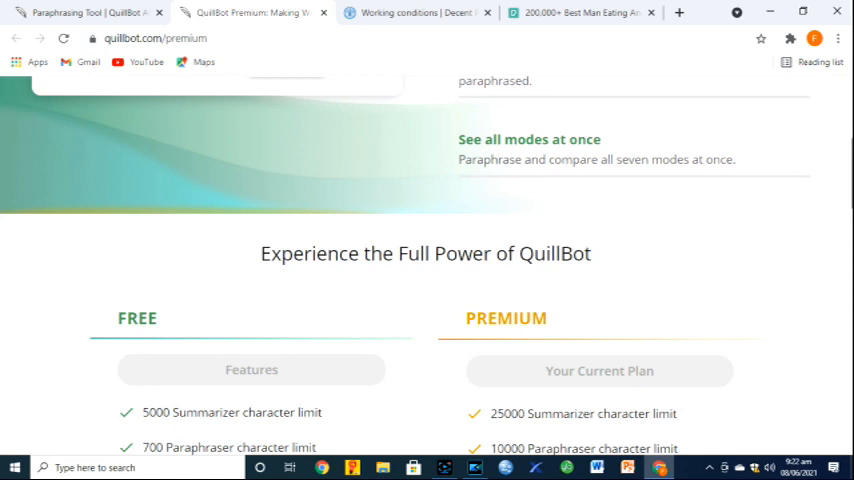
scroll(427, 300, "down", 5)
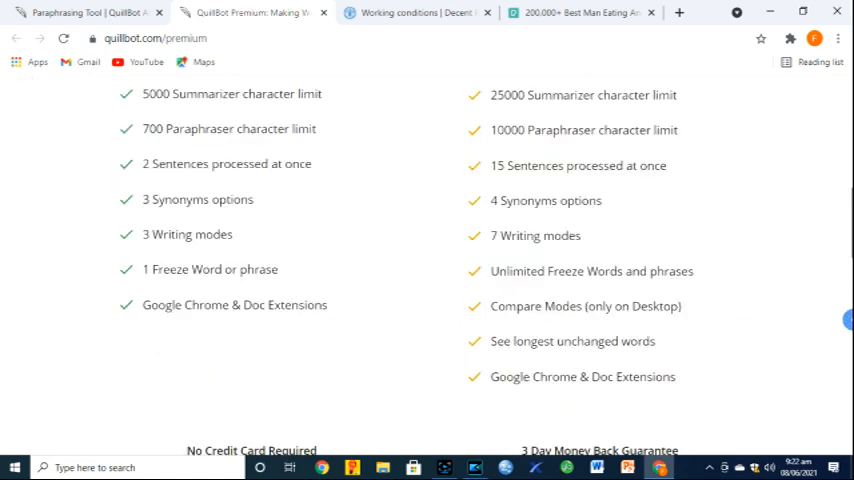
scroll(427, 300, "down", 5)
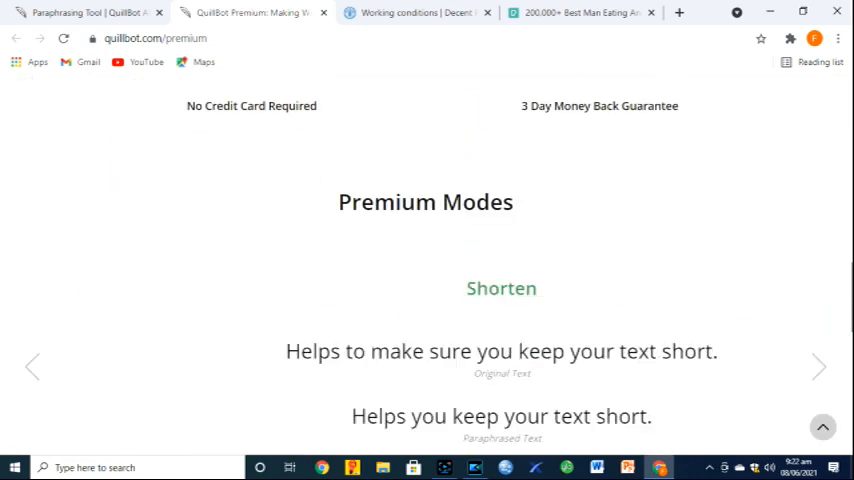
scroll(427, 300, "down", 4)
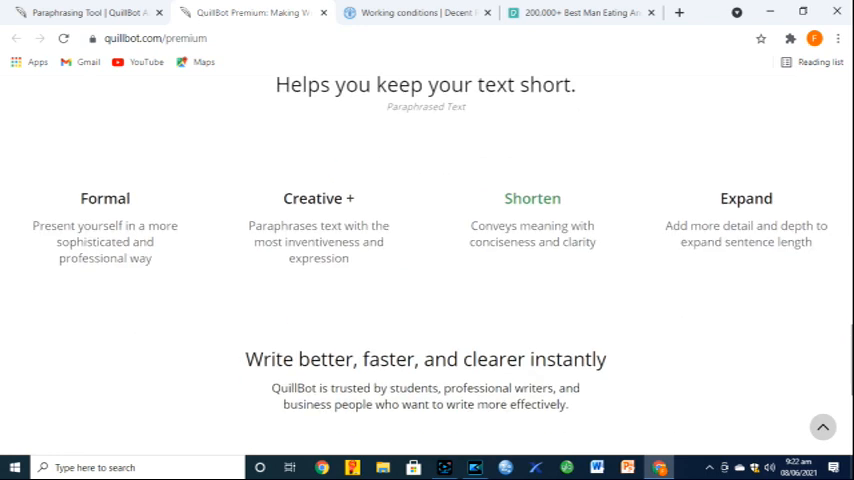
scroll(427, 300, "down", 4)
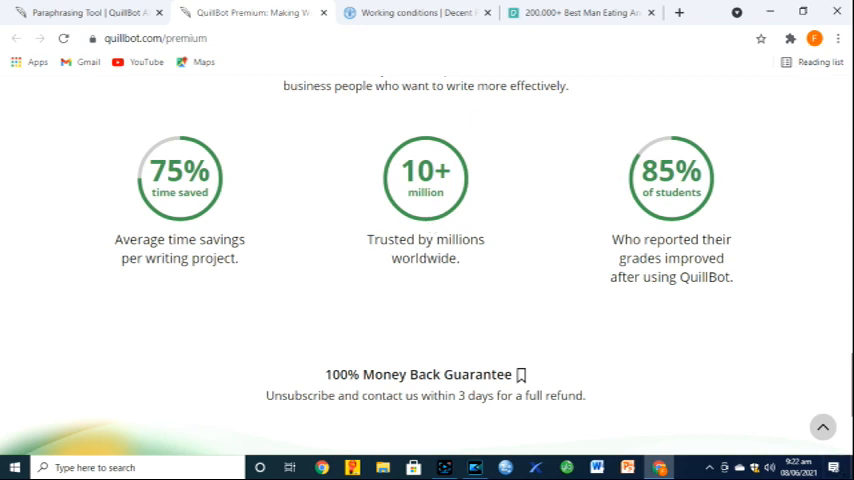
scroll(427, 300, "down", 3)
scroll(427, 300, "down", 2)
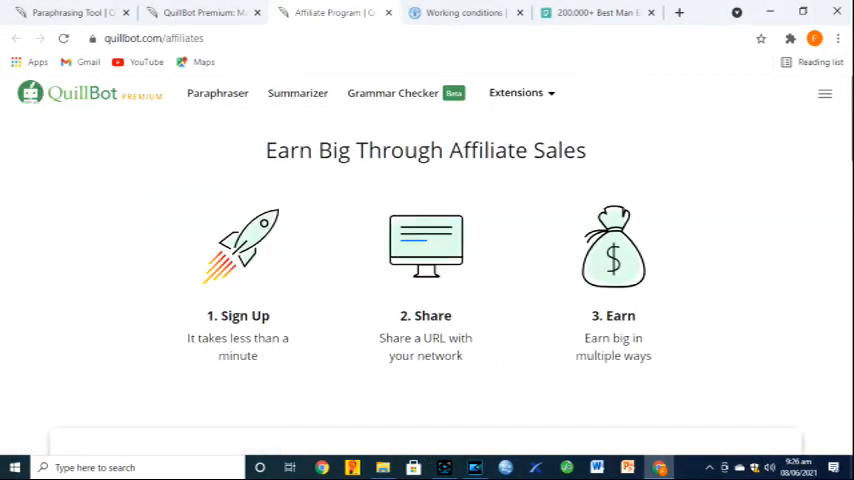
scroll(427, 280, "down", 5)
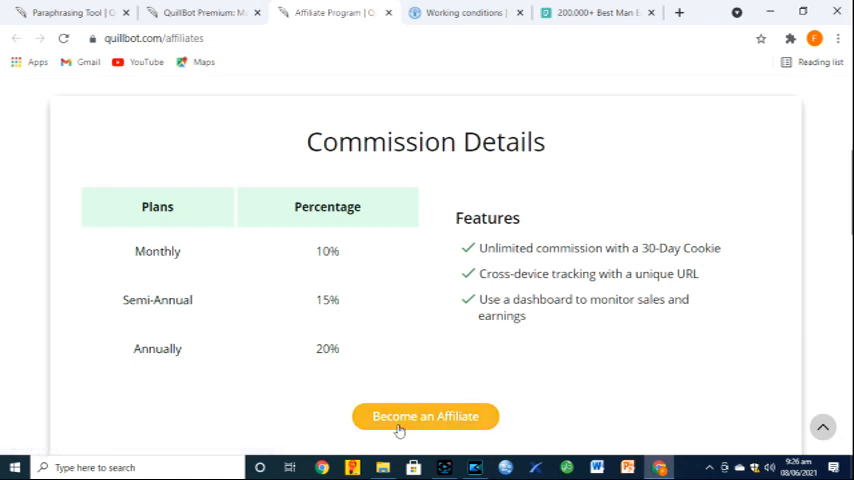
Start the affiliate sign-up via Become an Affiliate, revealing the empty Refersion application form.
left_click(432, 425)
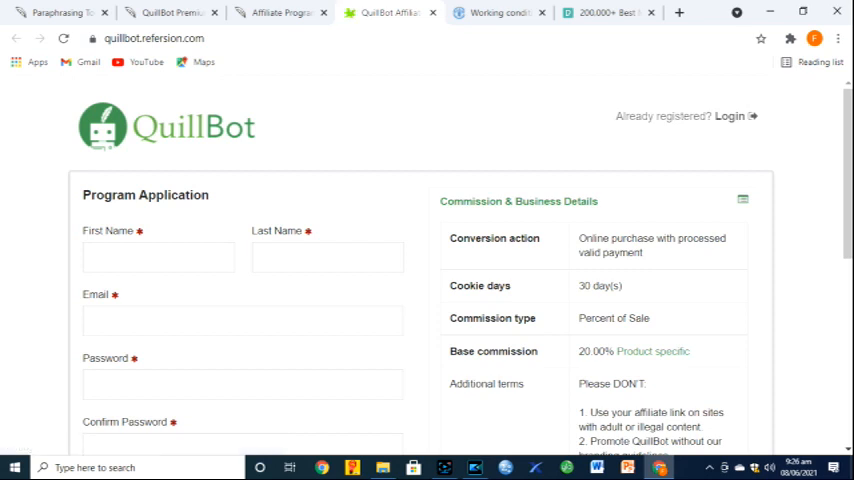
scroll(425, 172, "down", 4)
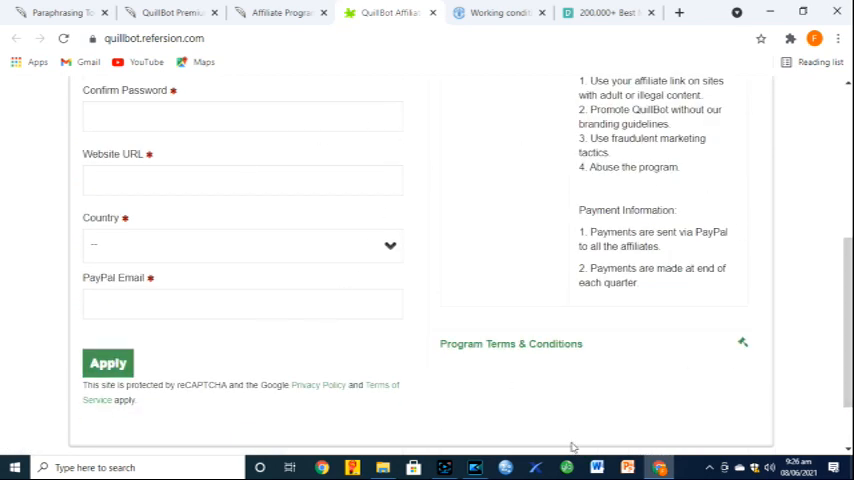
scroll(836, 387, "down", 1)
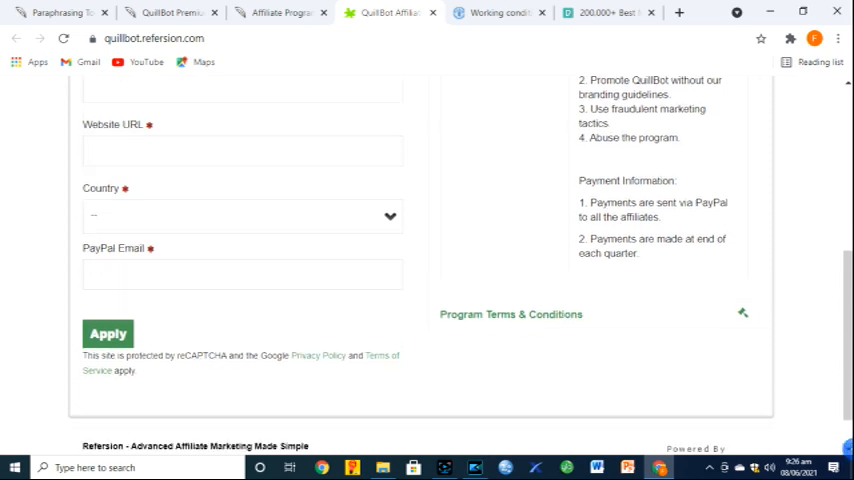